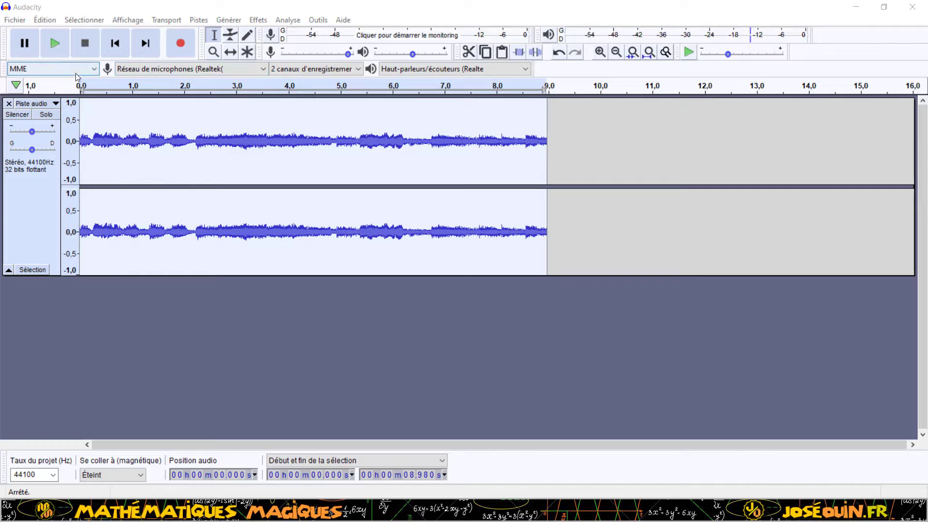
Play the recorded track and select all of its audio
left_click(54, 45)
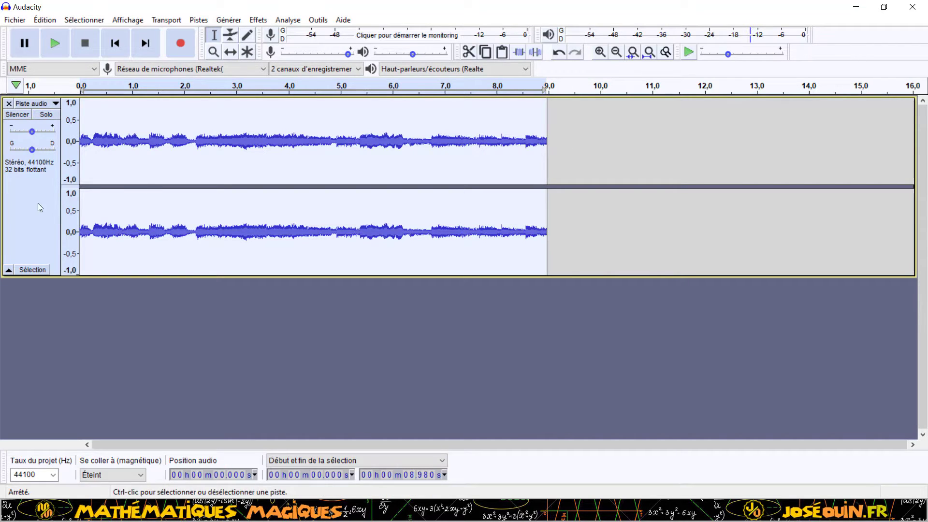
left_click(154, 170)
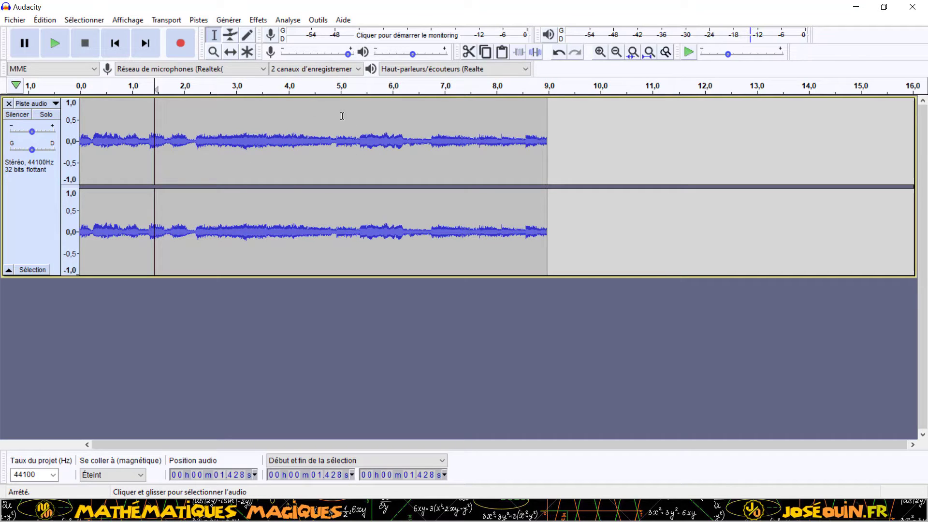
left_click(27, 200)
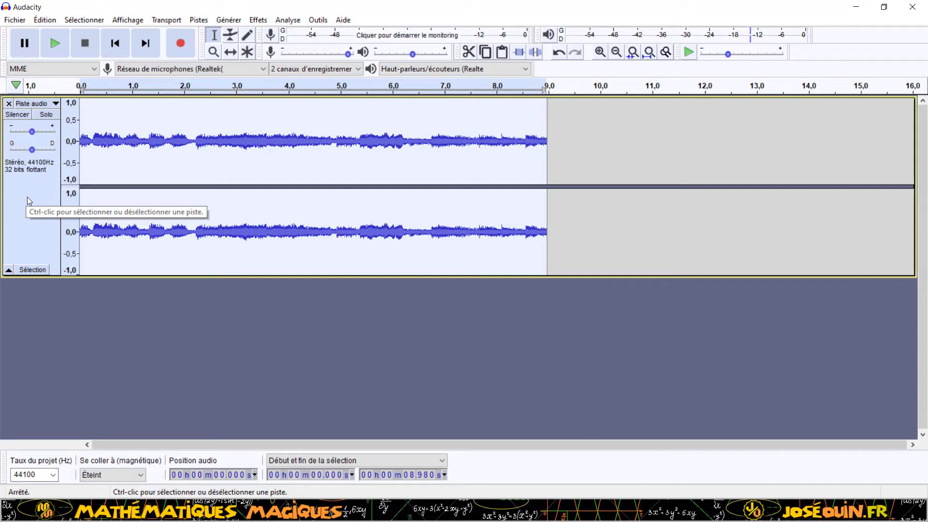
key("ctrl+a")
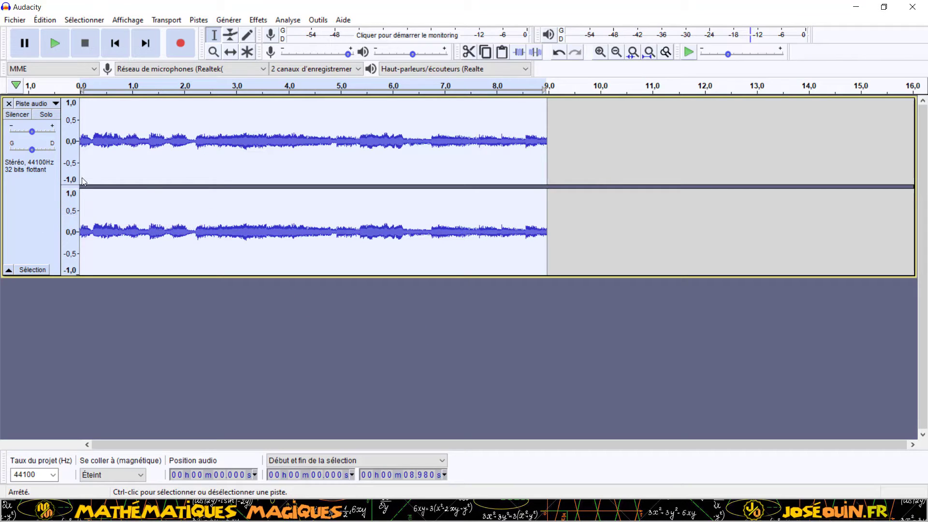
Apply Amplification of 13,753 dB to the selected audio, with a new peak amplitude of 0,0 dB and saturation not allowed
left_click(261, 20)
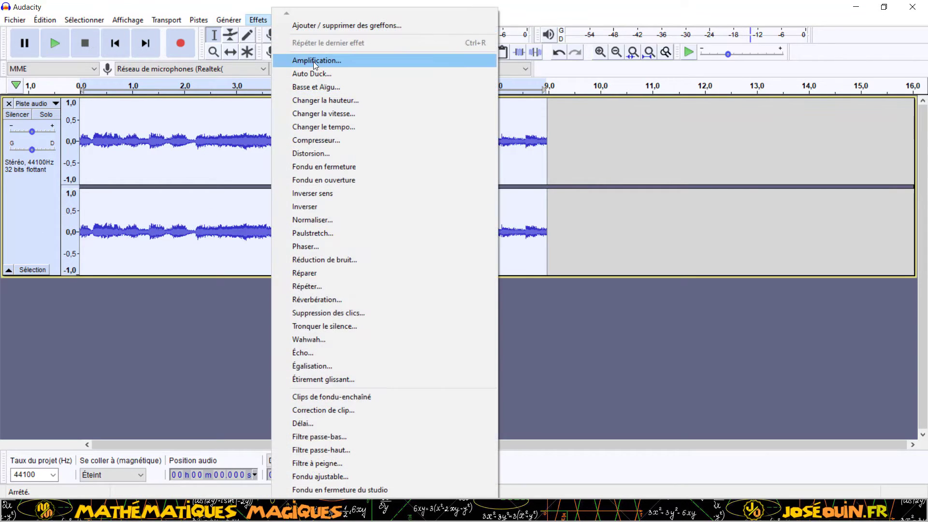
left_click(313, 62)
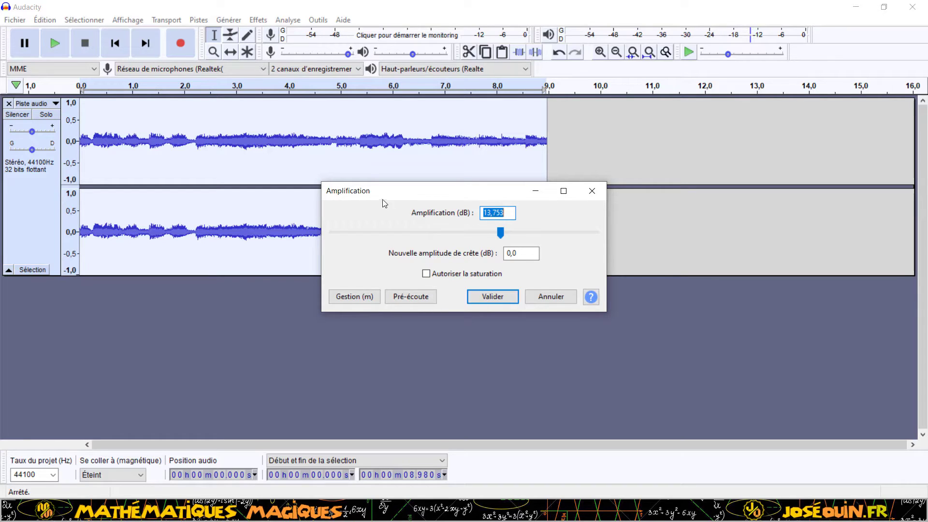
left_click(489, 301)
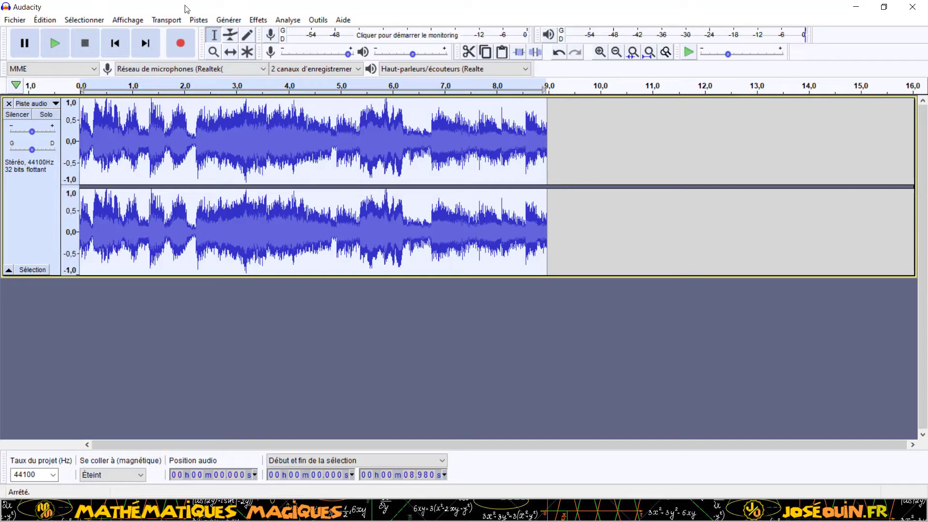
Normalize the selected audio to a peak amplitude of -1,0 dB, removing the DC offset
left_click(258, 20)
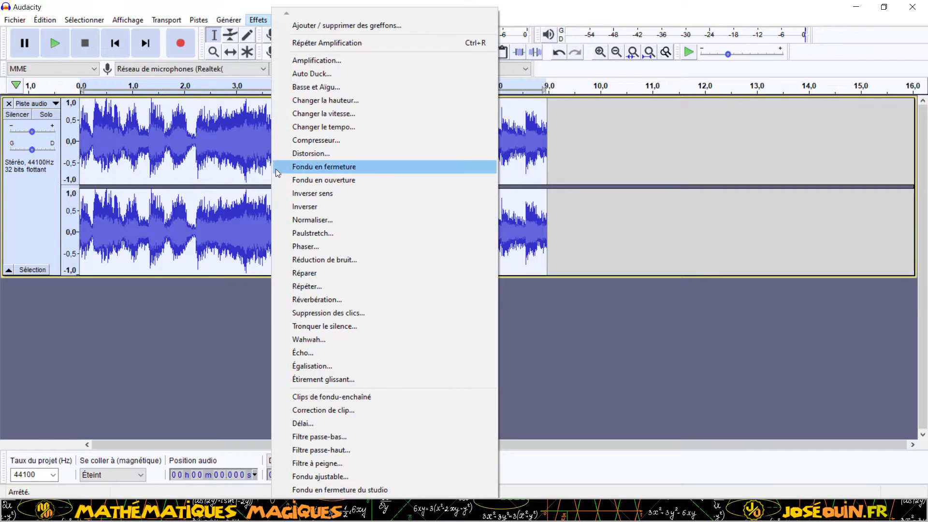
left_click(290, 220)
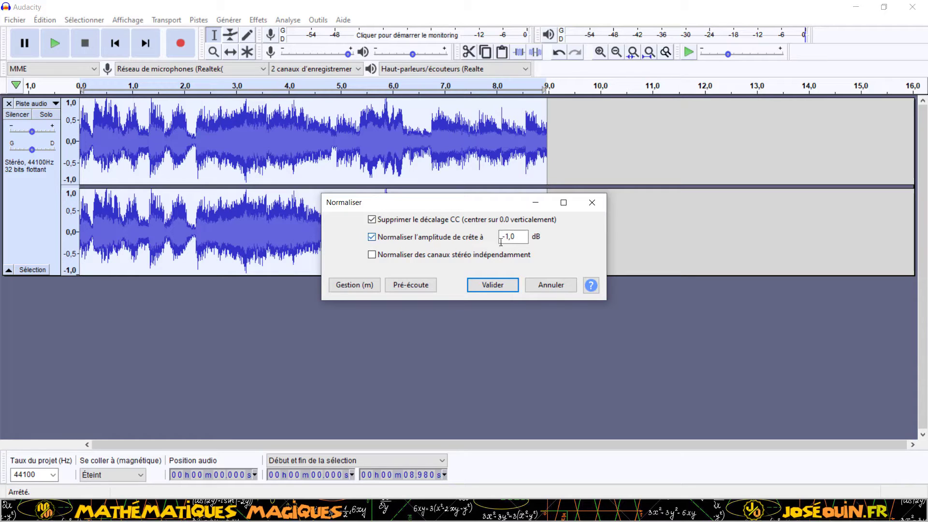
left_click(526, 240)
left_click(490, 286)
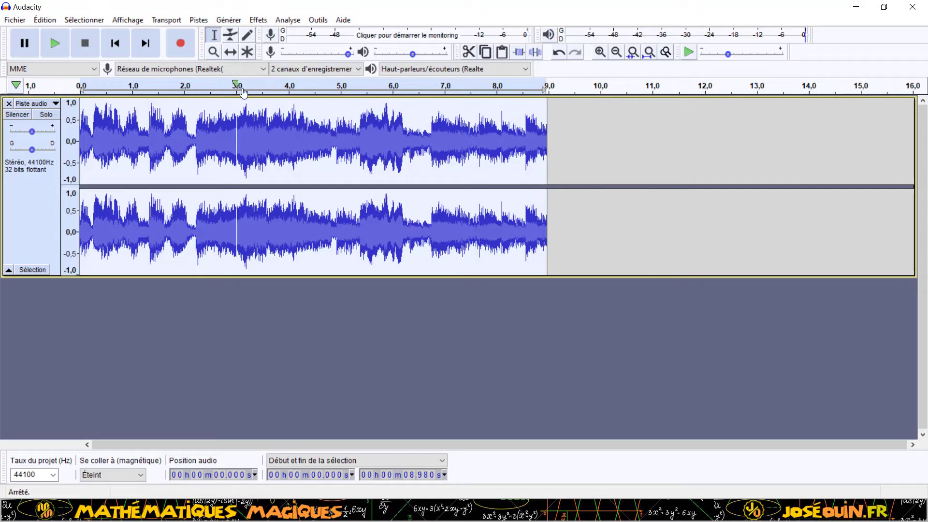
Apply the Compressor with threshold -12 dB, noise floor -40 dB, ratio 2:1, attack 0,20 s, release 1,0 s and gain compensation to 0 dB
left_click(258, 20)
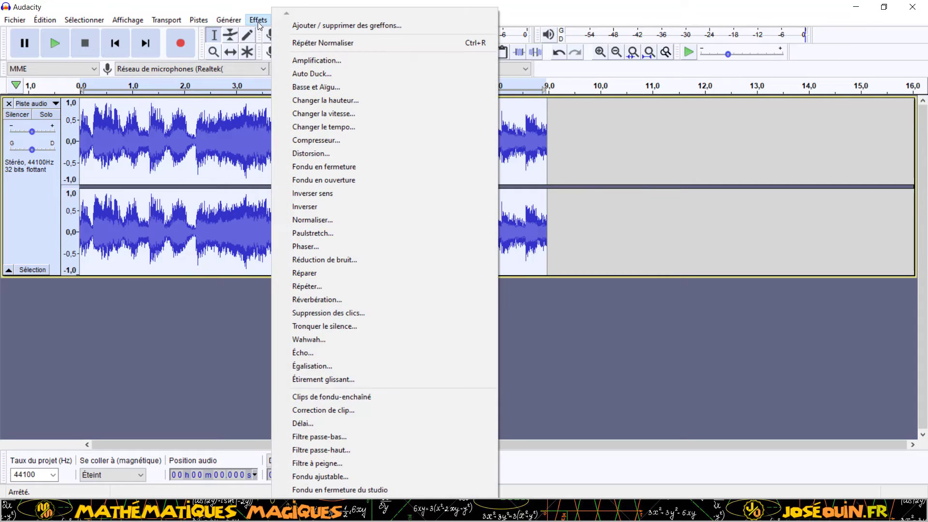
left_click(287, 139)
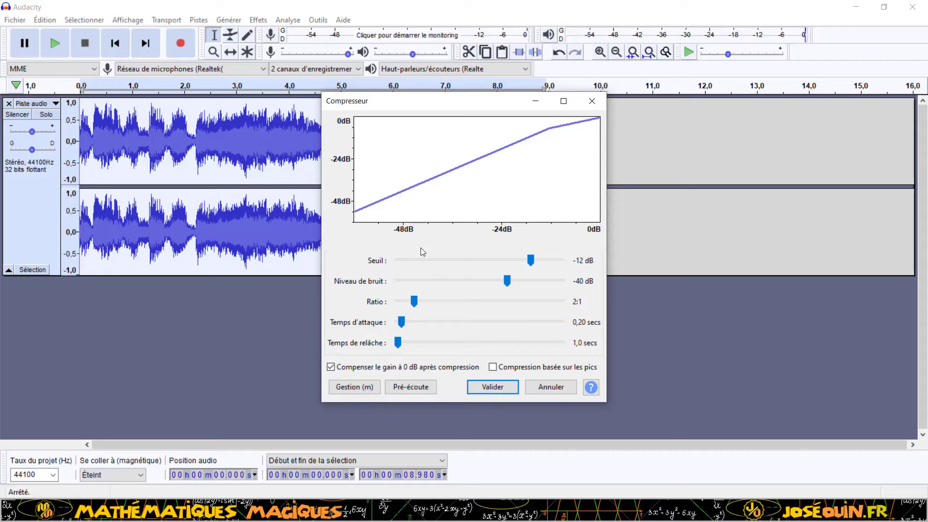
left_click(488, 389)
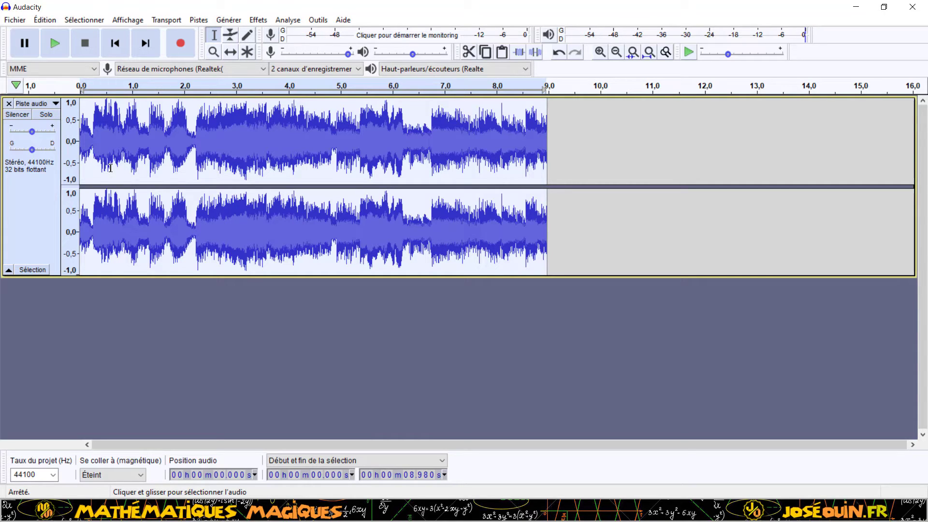
Open the original file extrait_1.mp3 from the temp folder
left_click(16, 19)
left_click(34, 46)
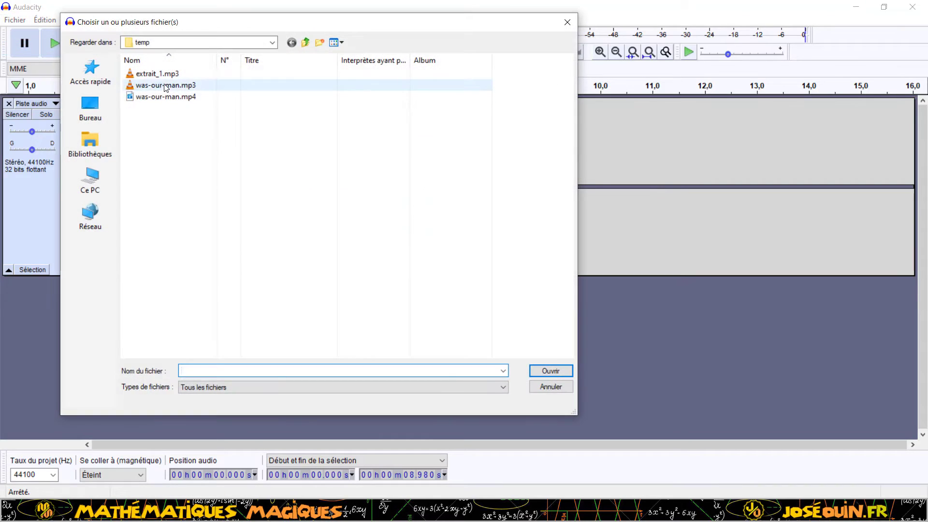
left_click(165, 75)
left_click(544, 370)
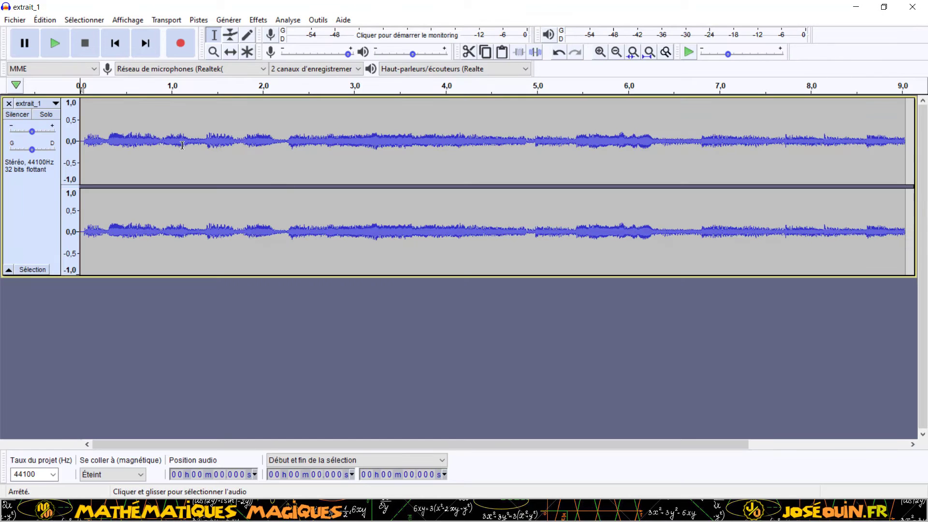
Copy the whole extrait_1 track and return to the window with the compressed track
left_click(31, 211)
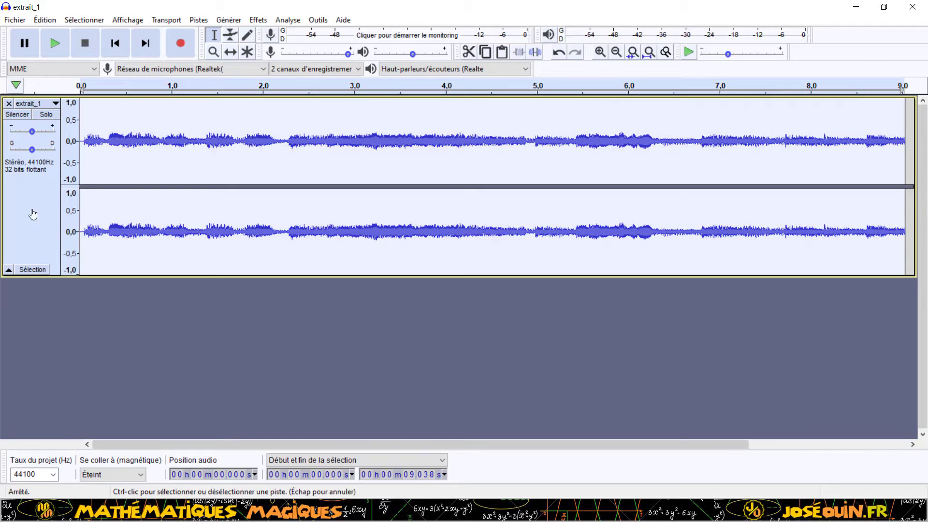
left_click(48, 21)
left_click(70, 92)
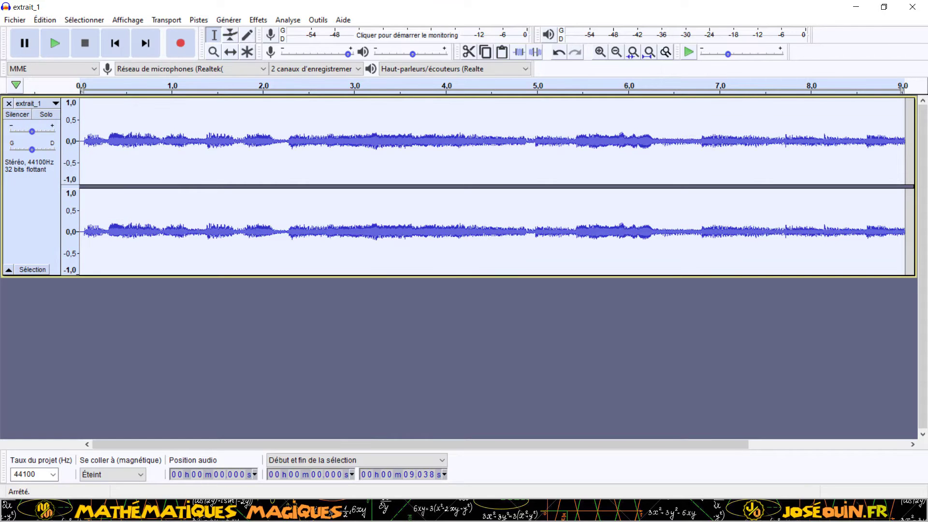
mouse_move(695, 513)
left_click(648, 467)
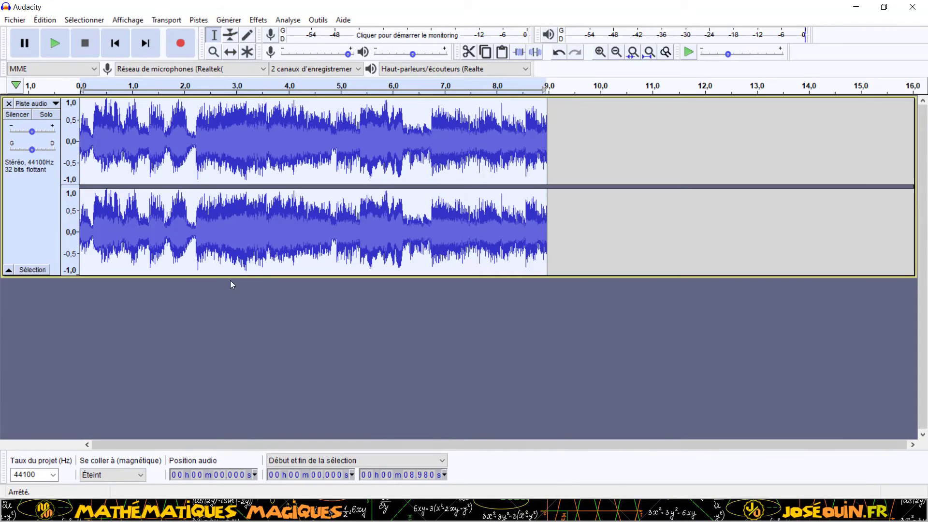
Add a new empty stereo track below the compressed track
left_click(198, 20)
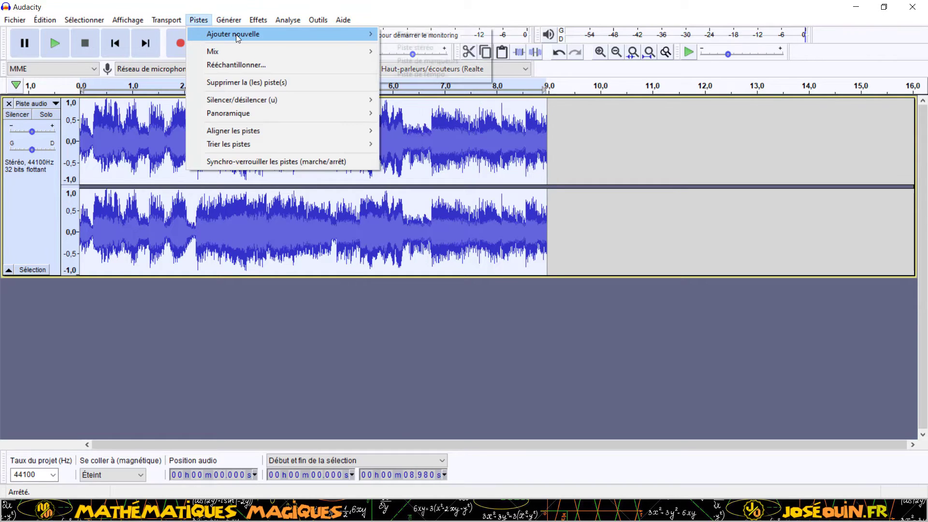
mouse_move(218, 34)
left_click(410, 45)
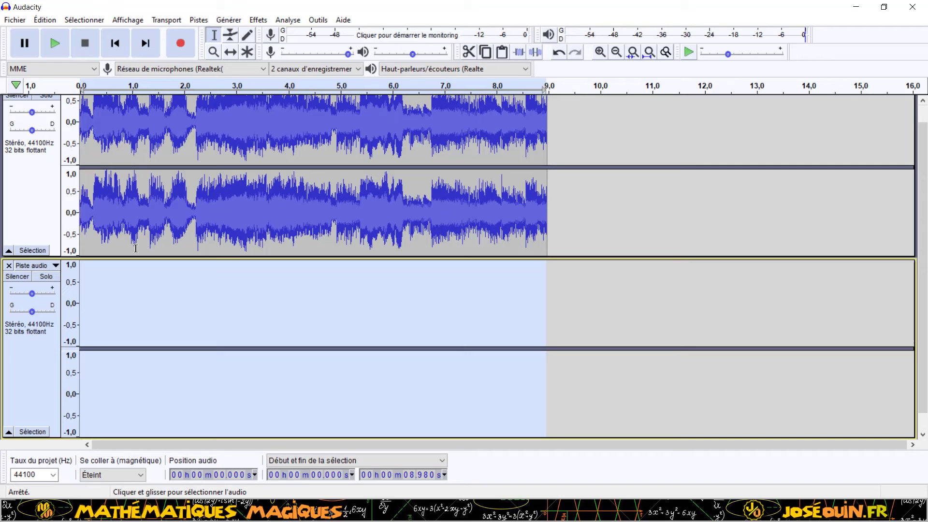
Paste the copied extrait_1 audio at the start of the new stereo track
left_click(28, 366)
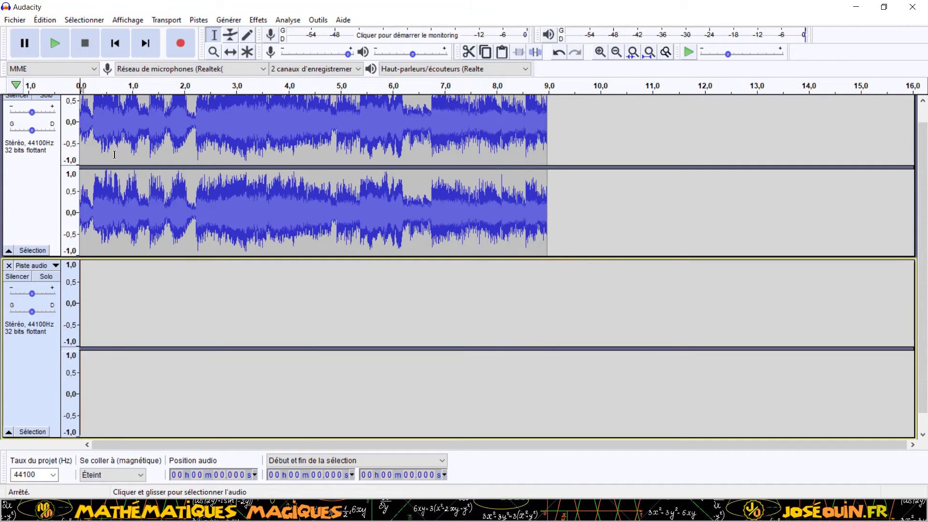
left_click(44, 20)
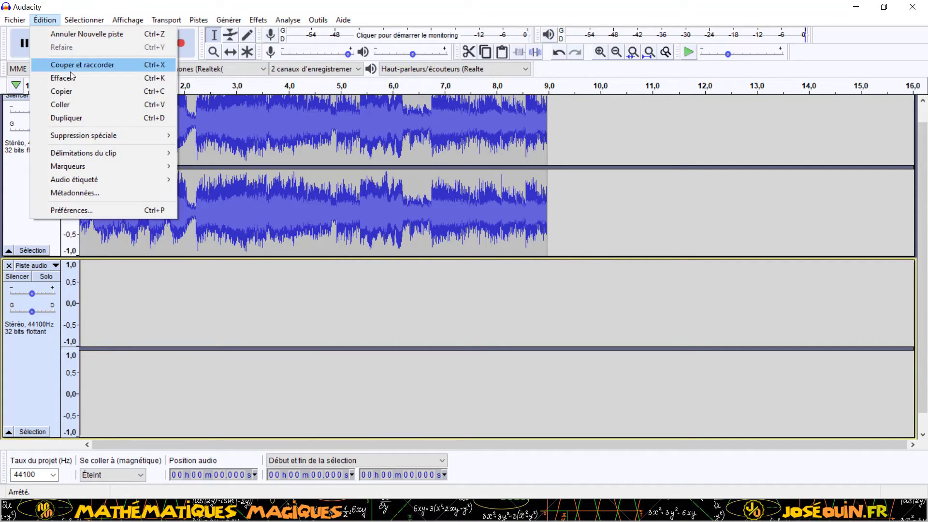
left_click(68, 105)
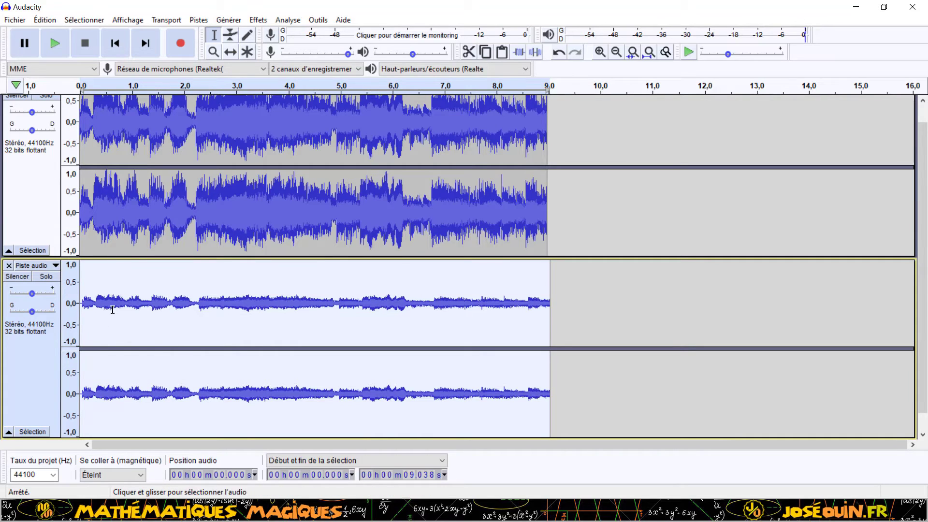
Solo the pasted original track and listen to it, then stop playback
scroll(120, 238, "up", 1)
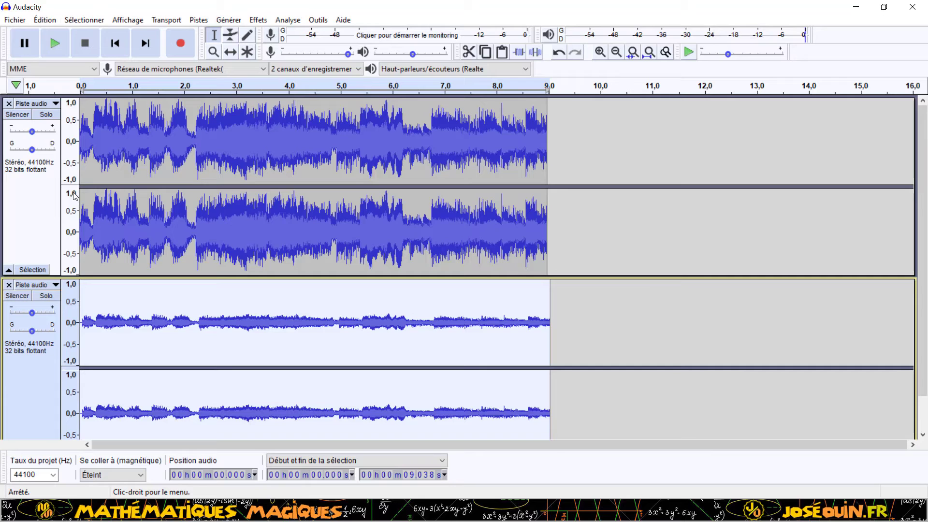
left_click(44, 300)
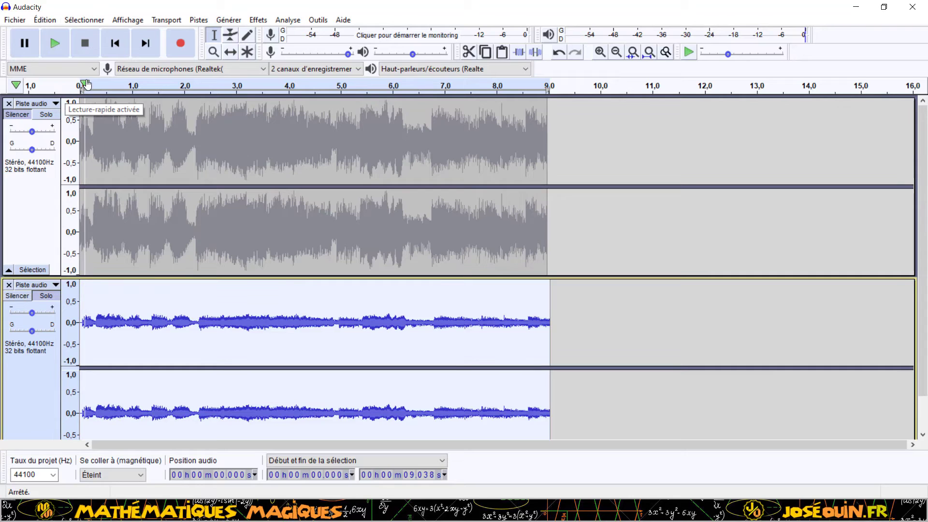
left_click(56, 45)
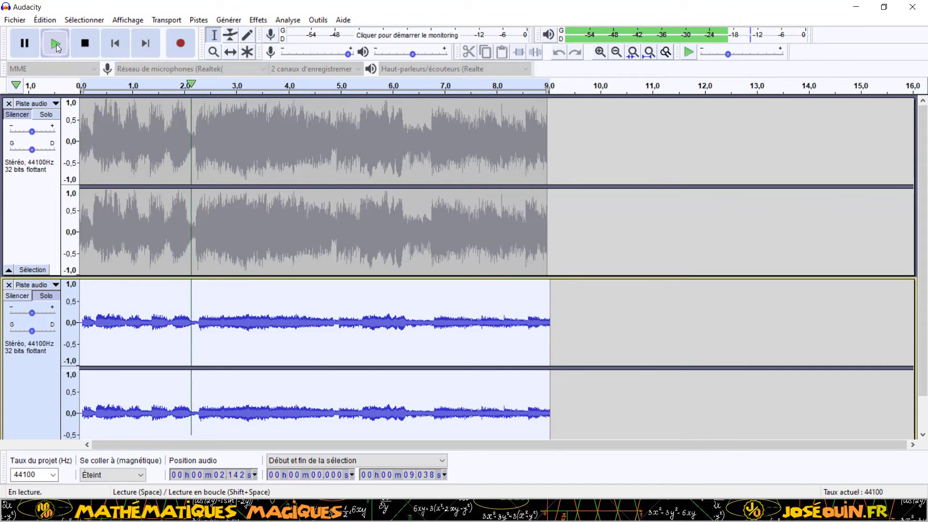
left_click(85, 45)
Solo the compressed track instead and listen to it, then stop playback
left_click(46, 115)
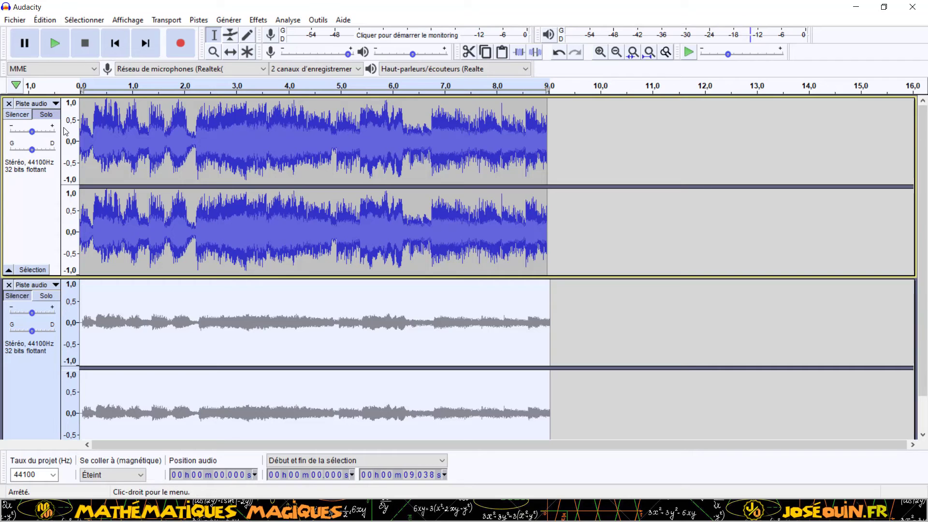
left_click(53, 44)
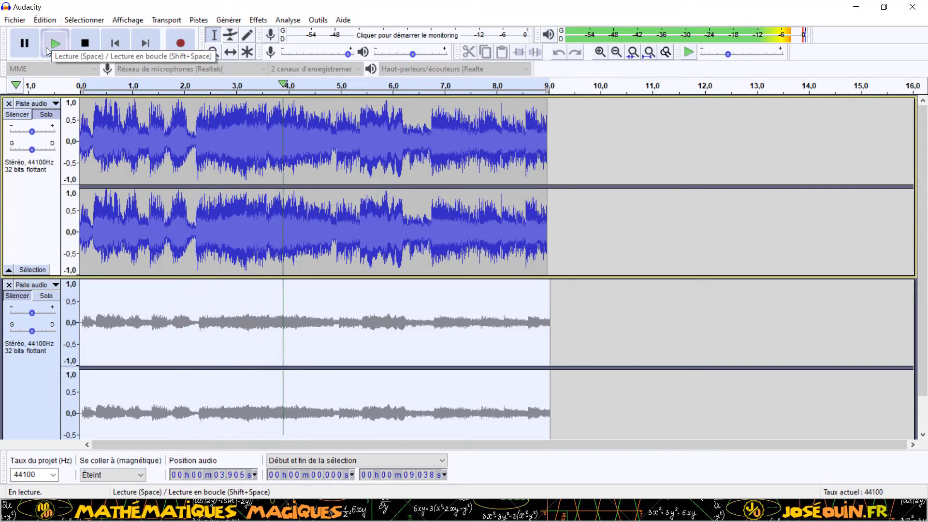
left_click(85, 43)
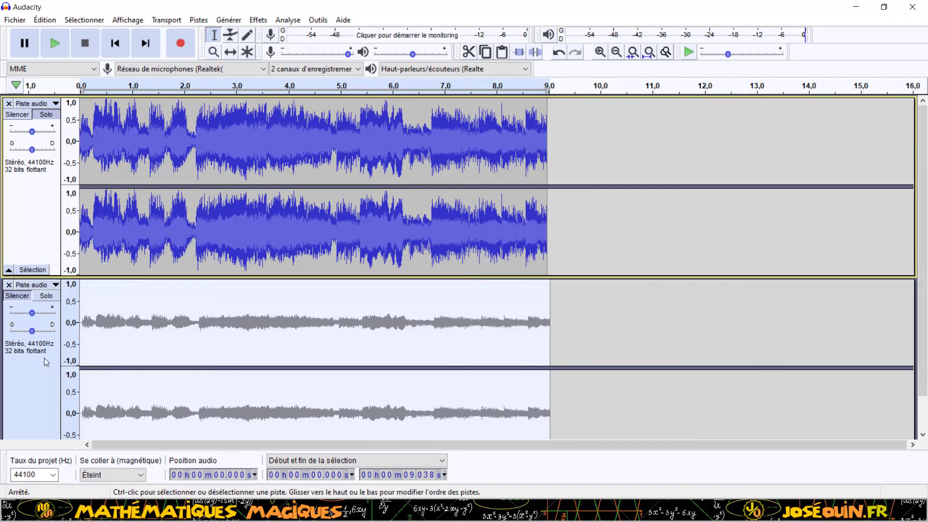
Turn off solo on the compressed track and select the whole track
left_click(46, 114)
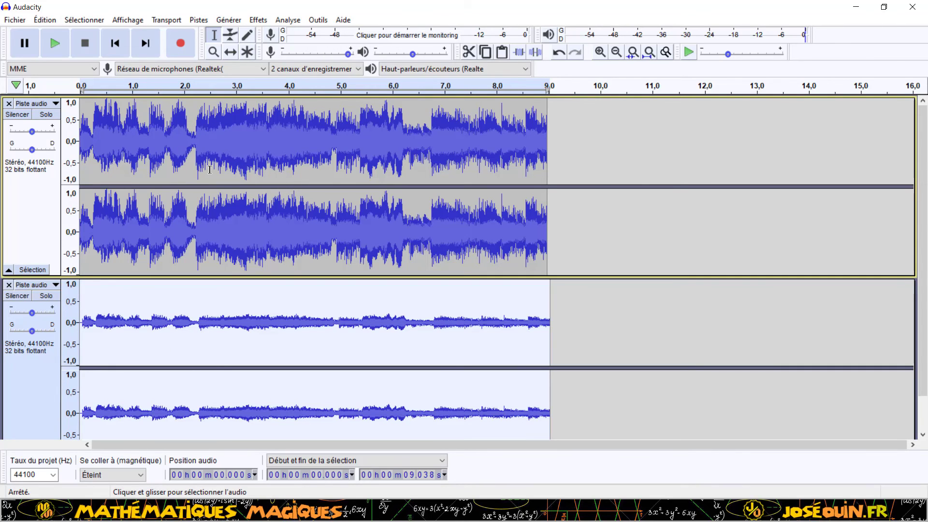
left_click(22, 197)
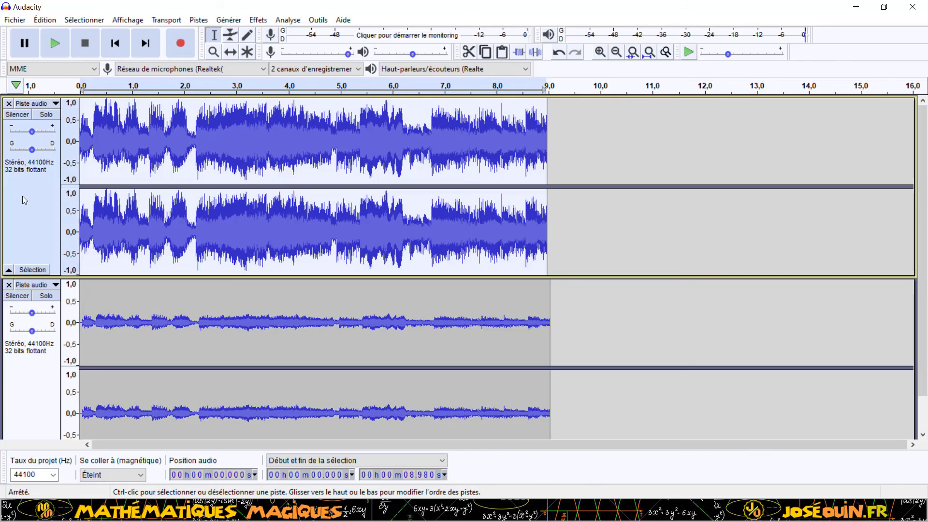